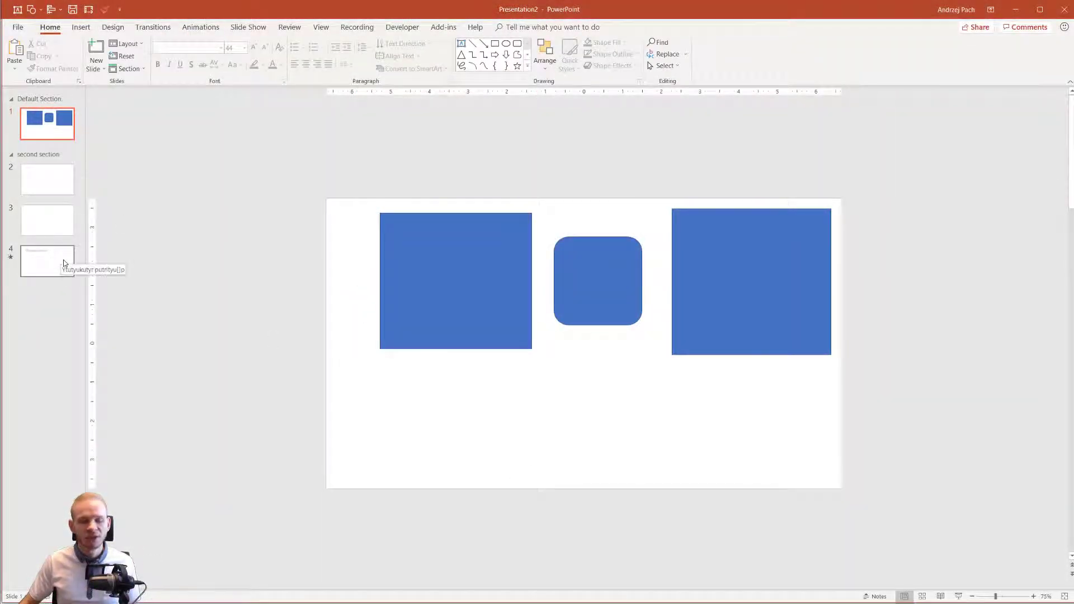
Switch the ribbon to the Insert tab on the three-shape slide
left_click(88, 31)
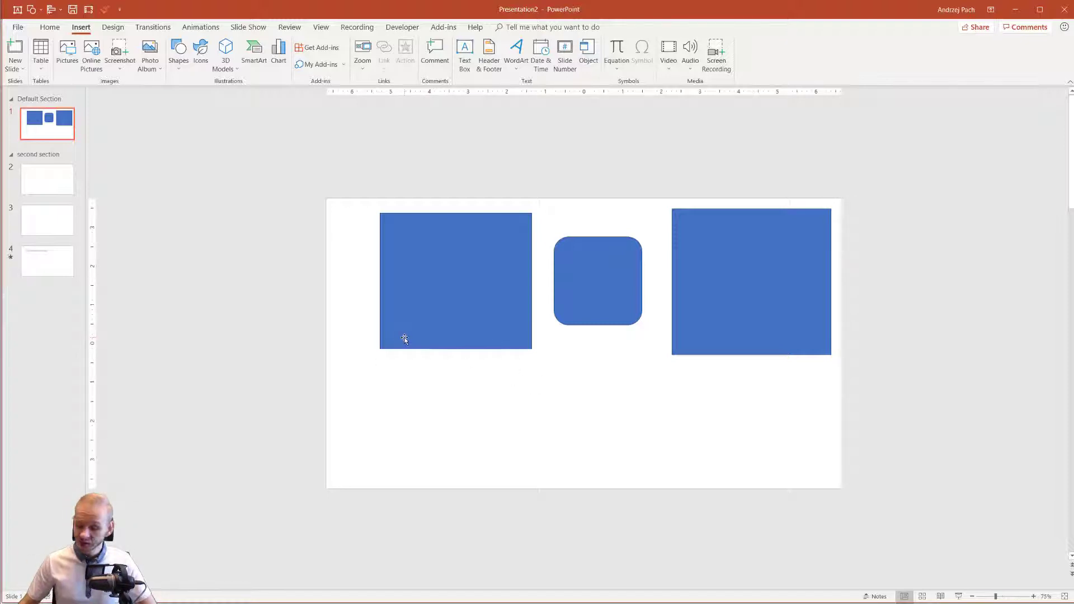
Align the left blue rectangle's top with the big square and shorten it to 3" tall
left_click_drag(440, 278, 396, 273)
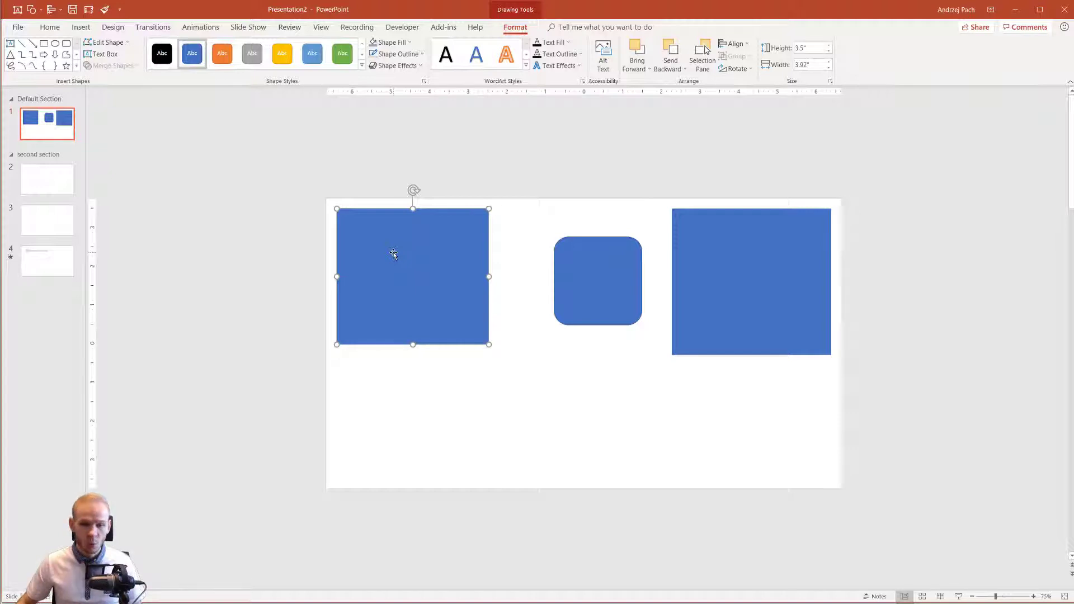
left_click_drag(413, 345, 427, 325)
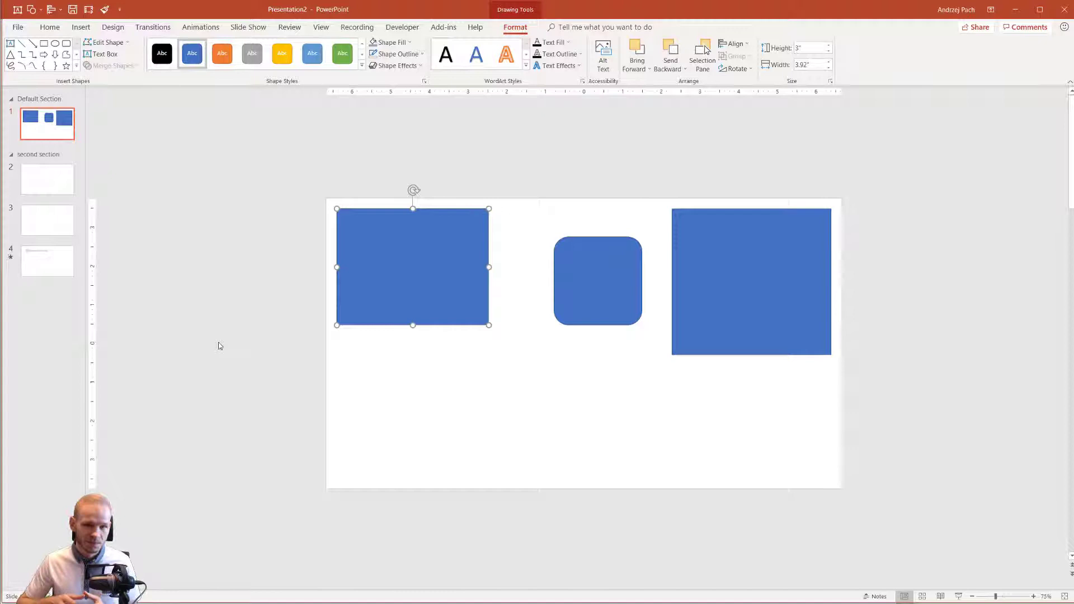
left_click_drag(416, 261, 414, 261)
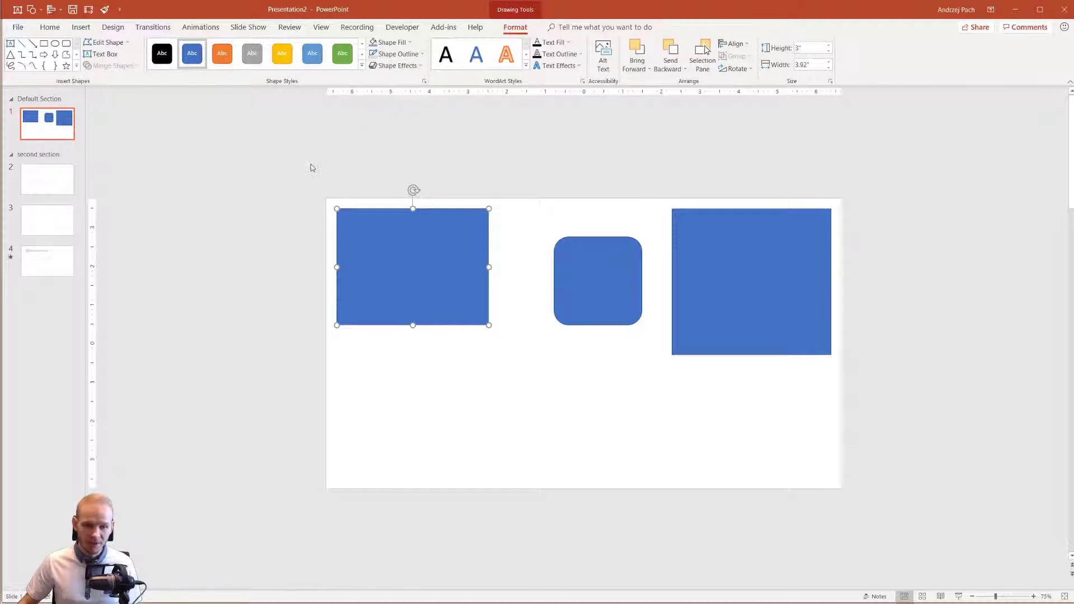
Open Format Shape for the left rectangle with its Fill and Line sections expanded
right_click(385, 247)
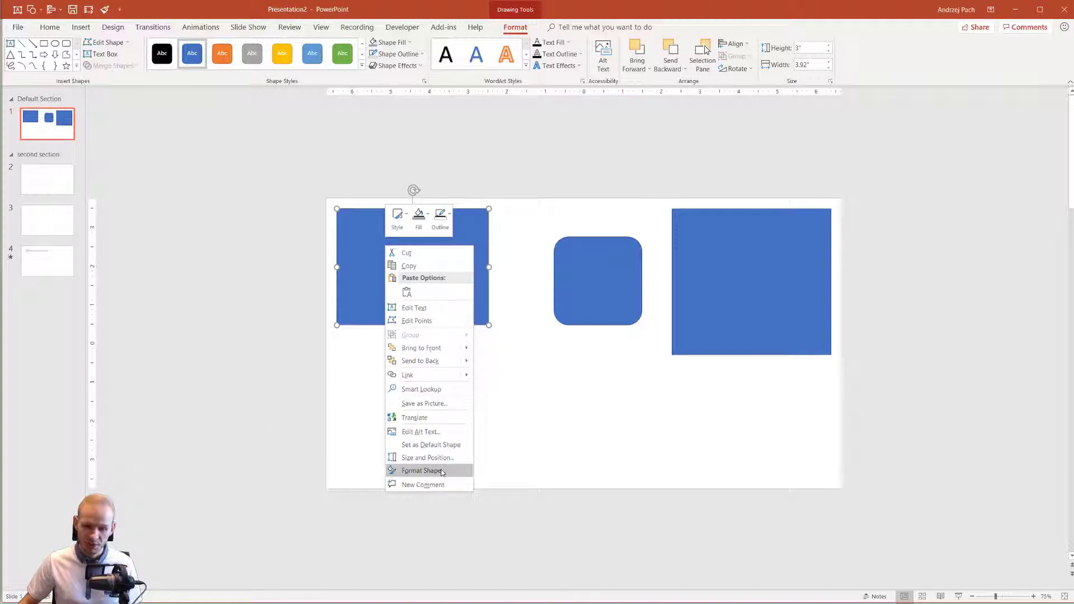
left_click(420, 470)
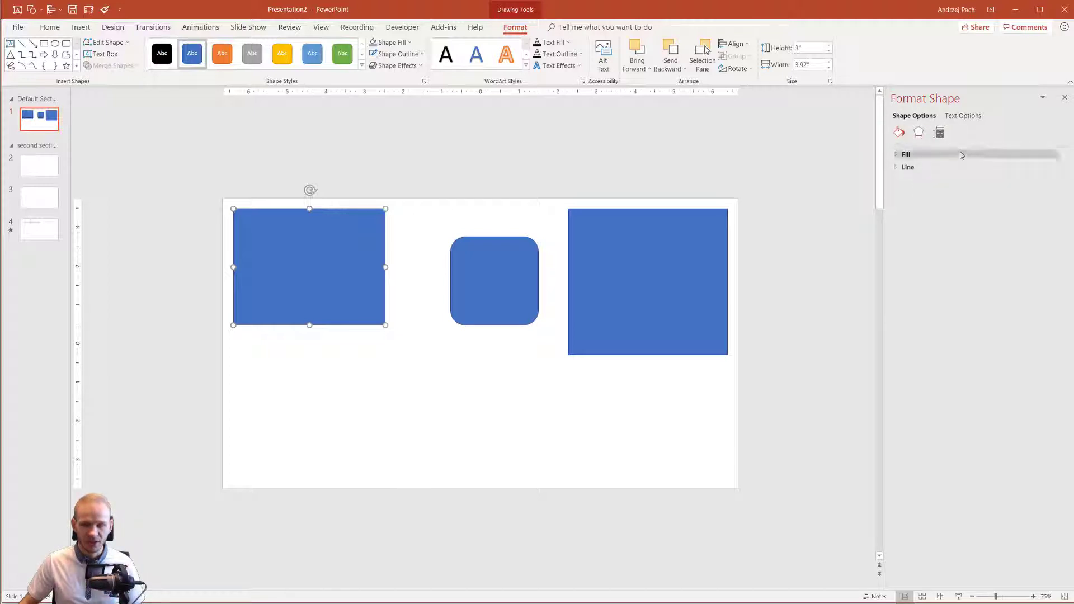
left_click(896, 153)
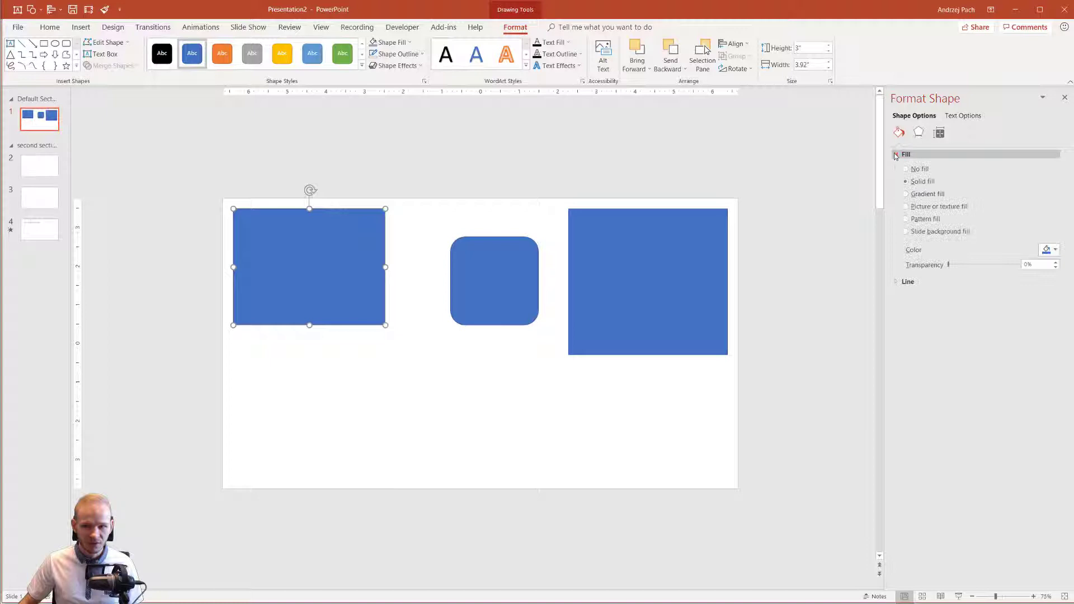
left_click(897, 281)
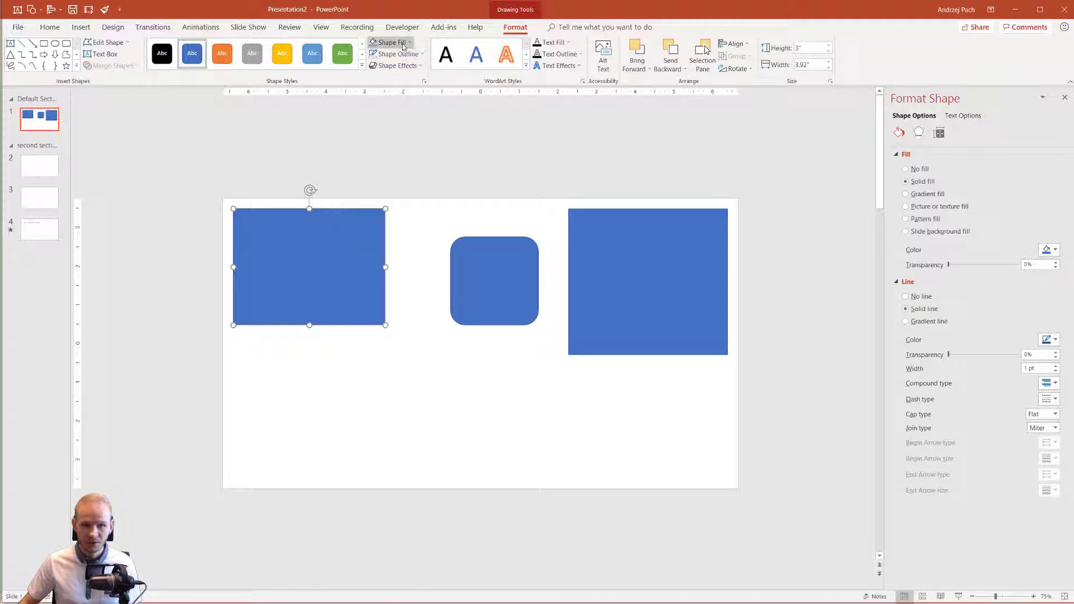
Set the left rectangle to No Fill, leaving only its 1 pt solid outline
left_click(402, 45)
left_click(393, 134)
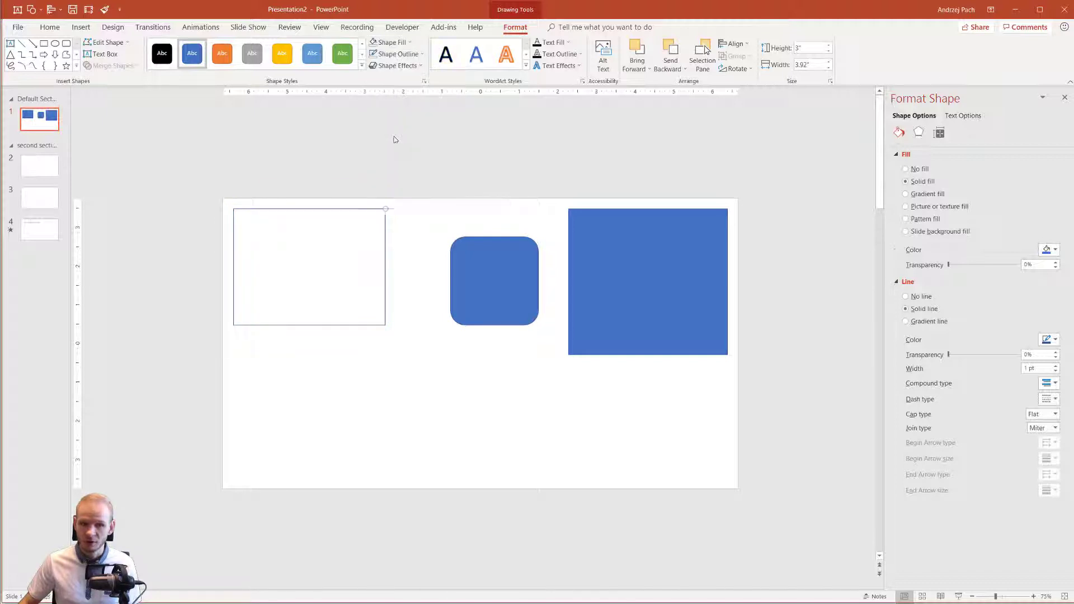
left_click(339, 241)
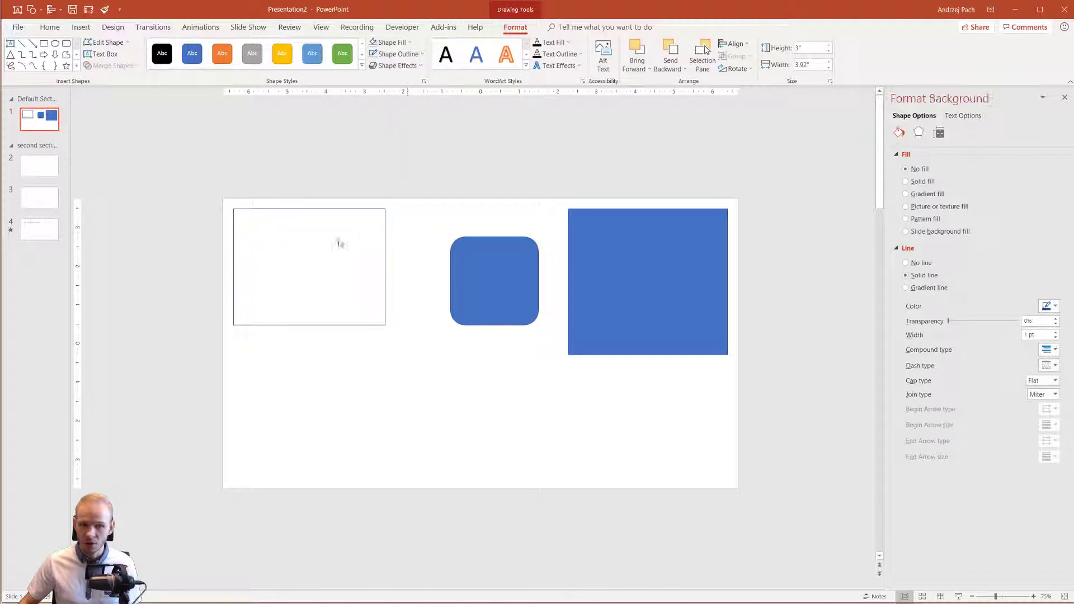
left_click(346, 210)
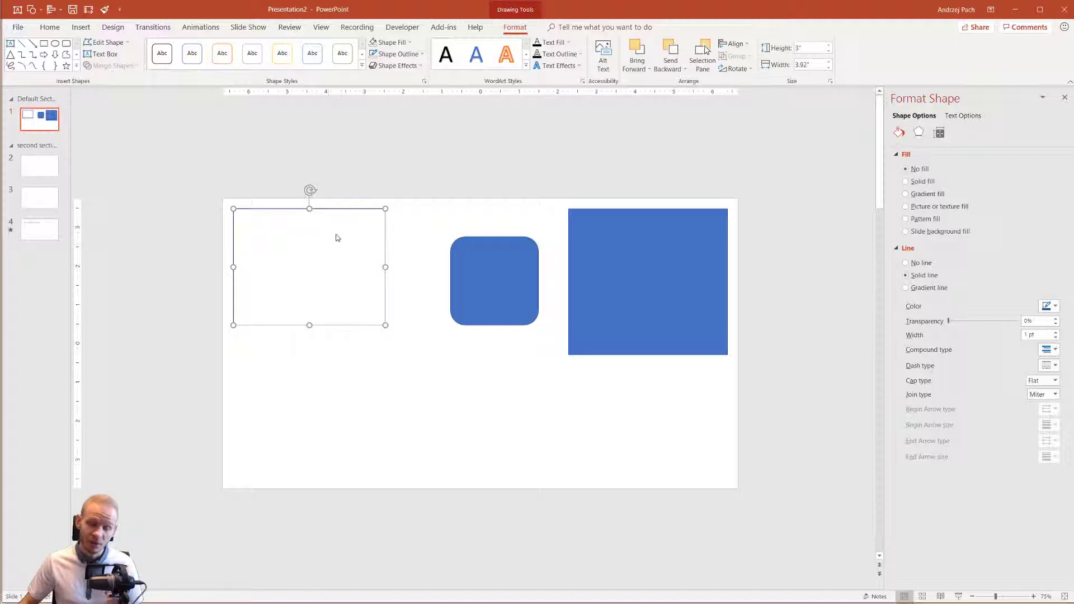
Make the empty rectangle's outline 6 pt and move it slightly right and down
left_click(413, 56)
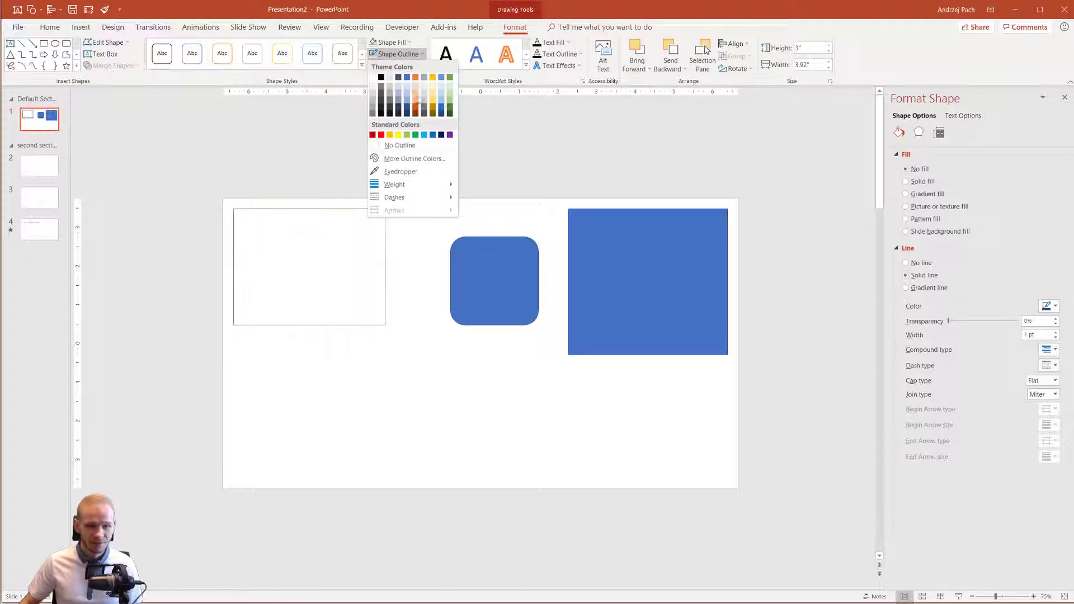
mouse_move(417, 187)
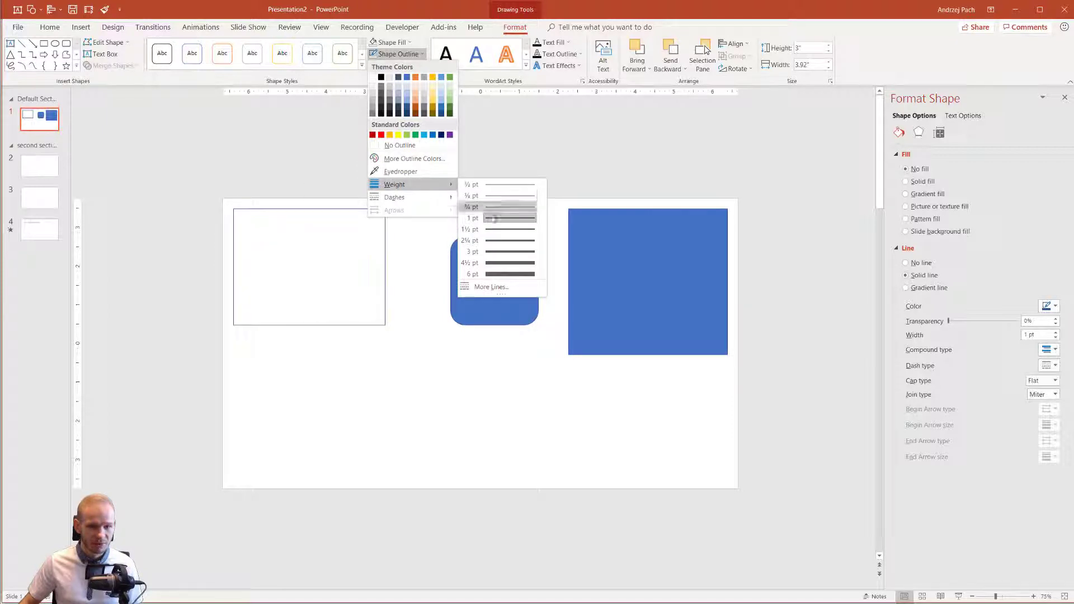
left_click(492, 275)
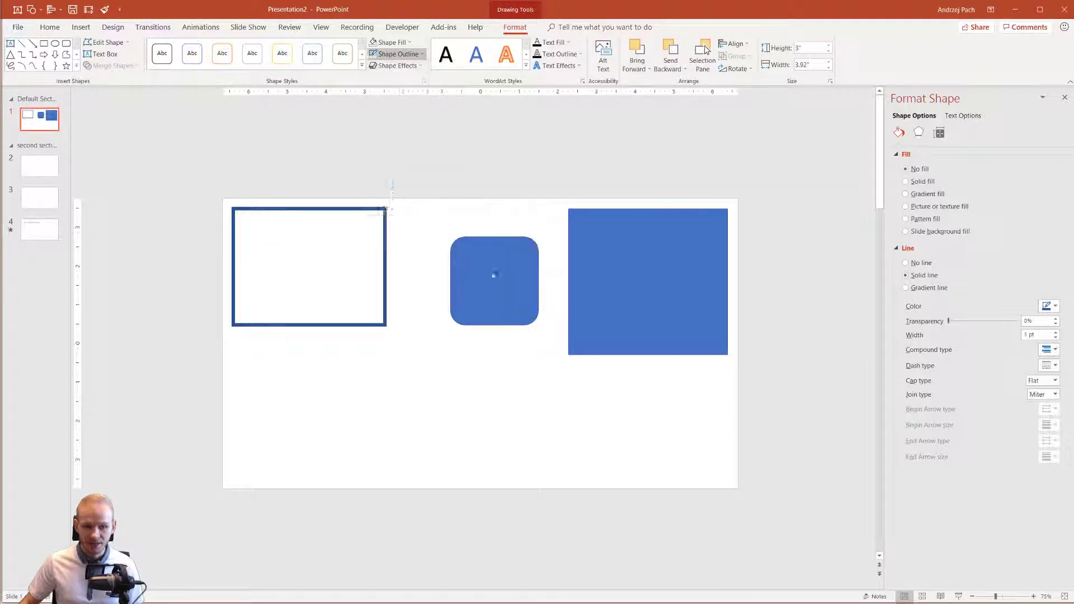
left_click_drag(335, 211, 360, 230)
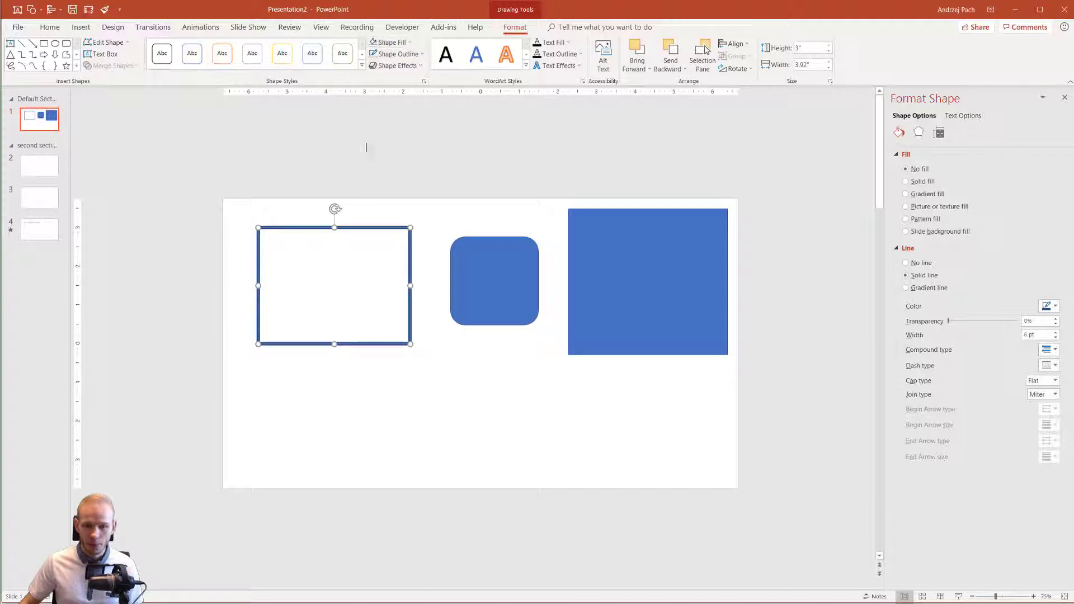
Increase the rectangle's outline width further in the Format Shape Line settings
right_click(411, 265)
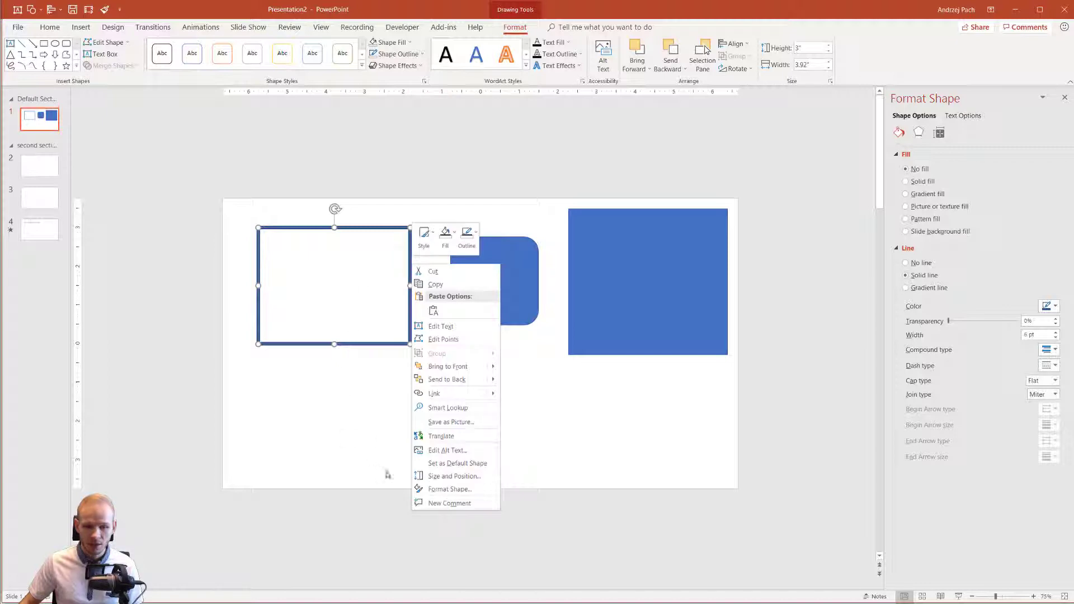
left_click(335, 403)
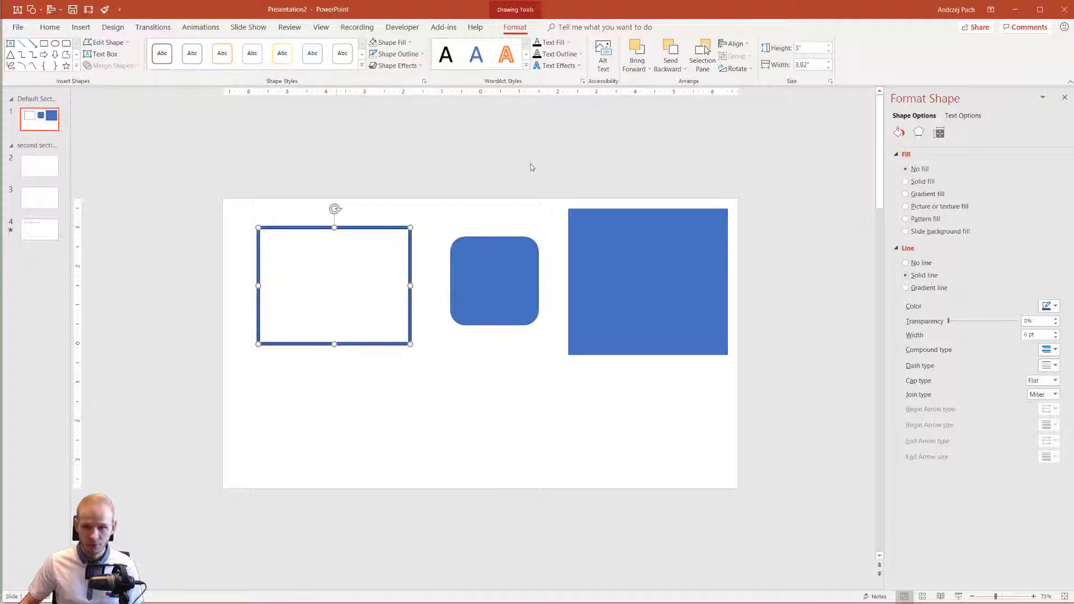
left_click(907, 248)
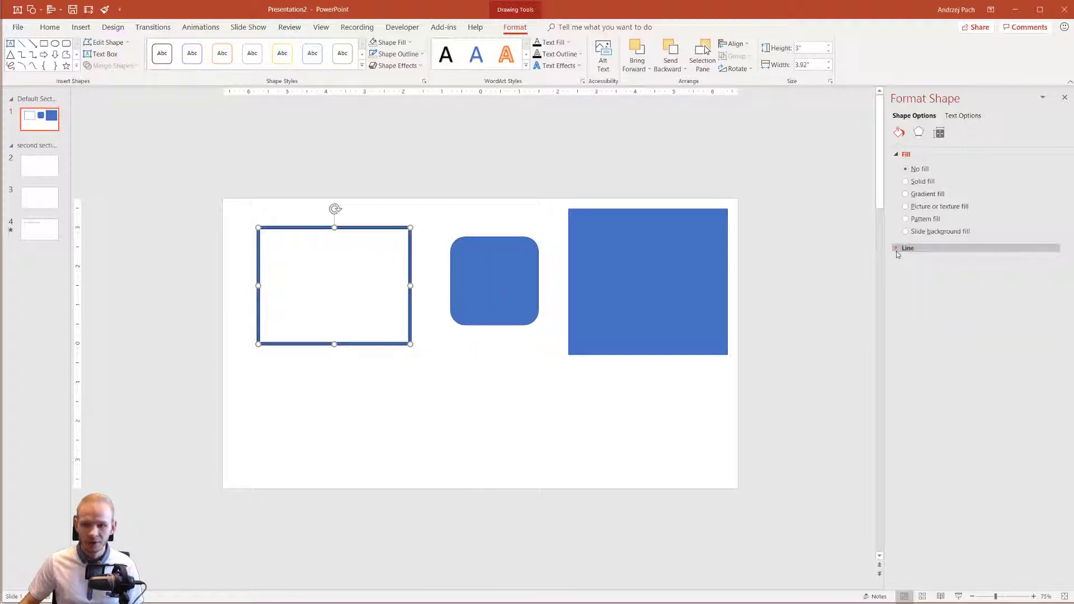
left_click(907, 248)
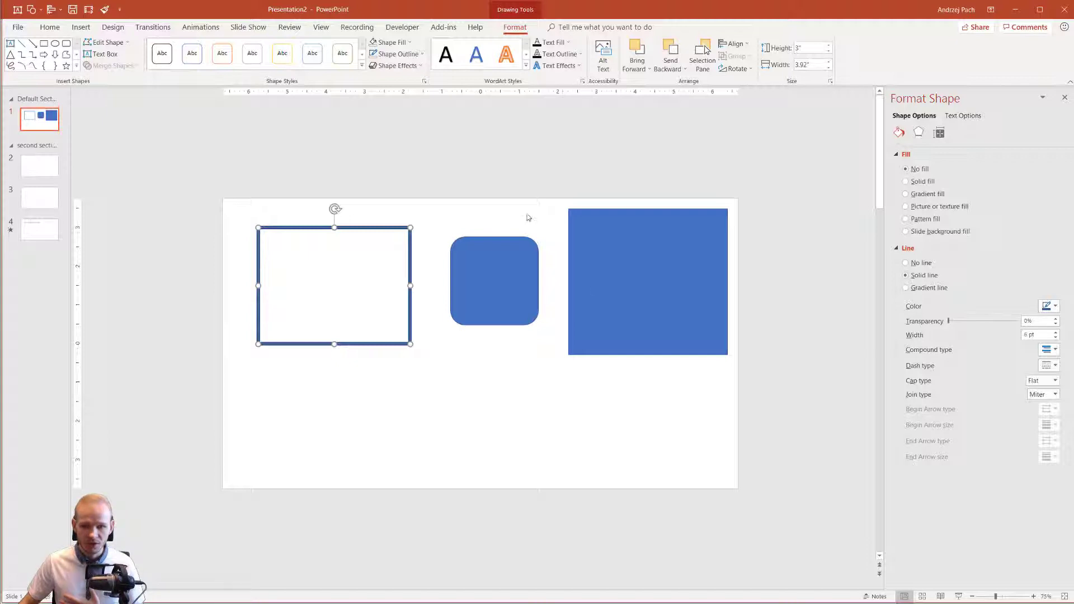
left_click(413, 56)
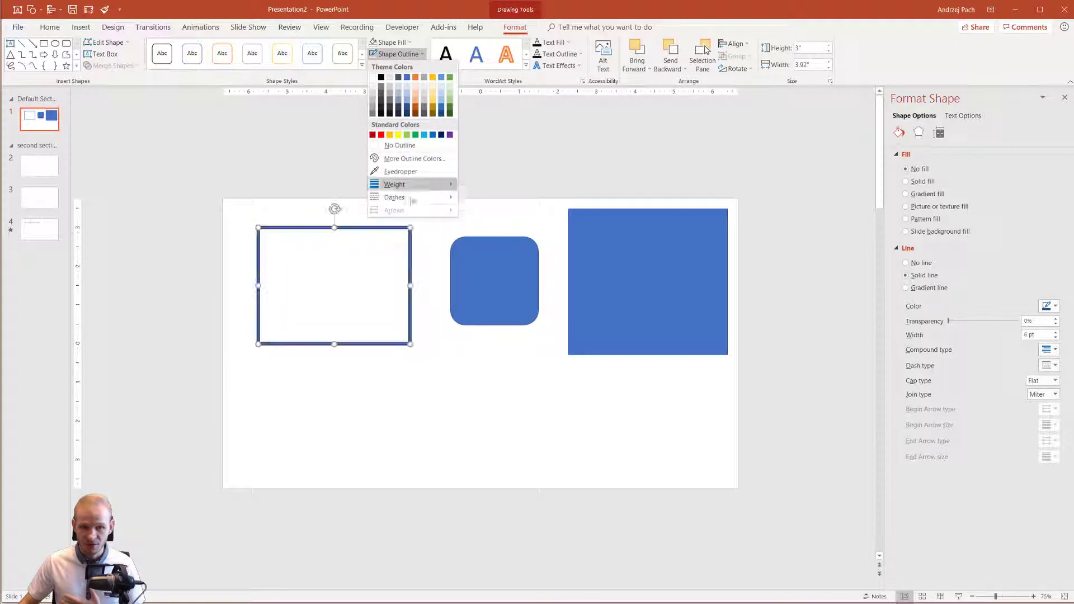
mouse_move(423, 186)
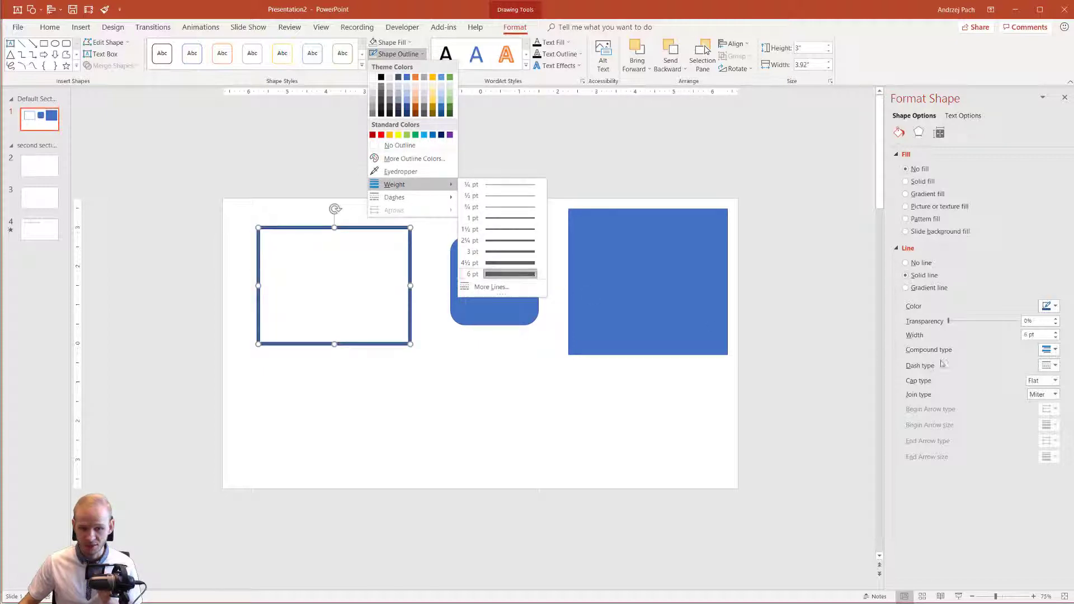
left_click(1065, 334)
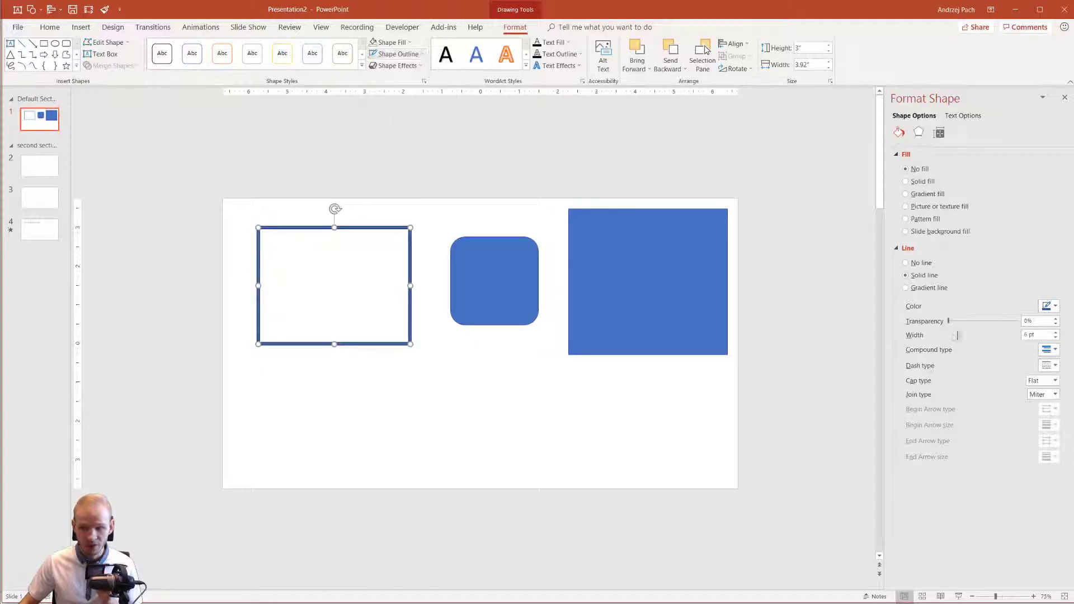
left_click(1056, 332)
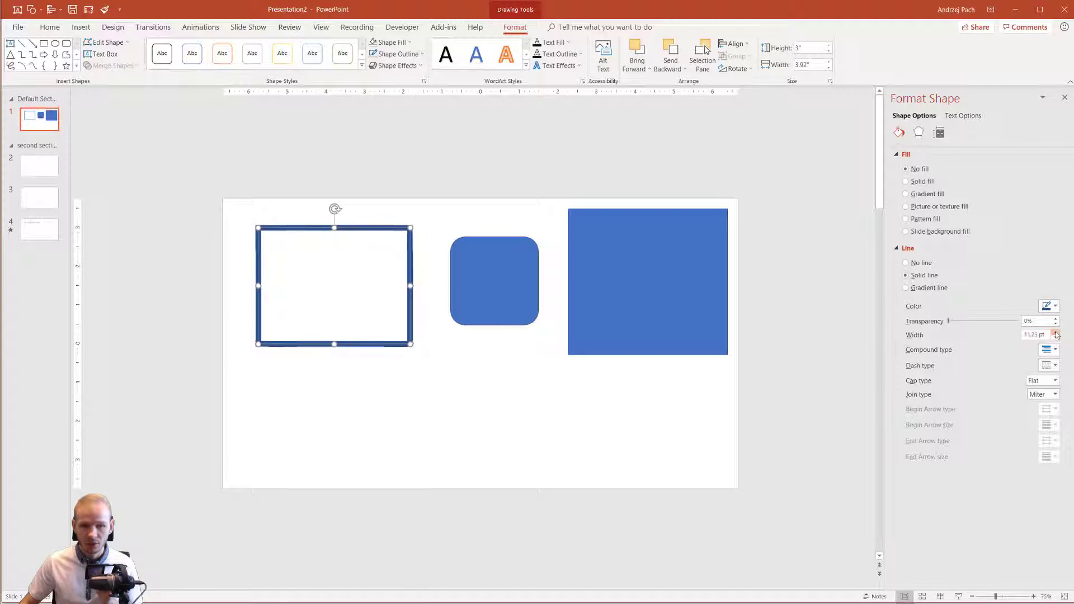
left_click_drag(1056, 333, 1056, 334)
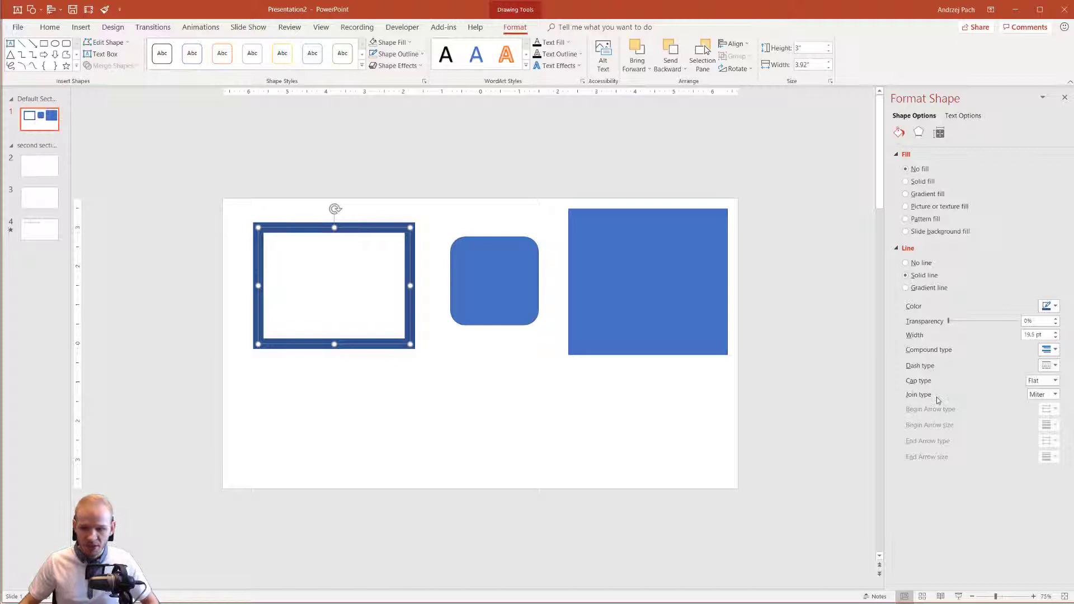
Try round corner joins, undo them, and move the rectangle slightly higher
left_click(1042, 395)
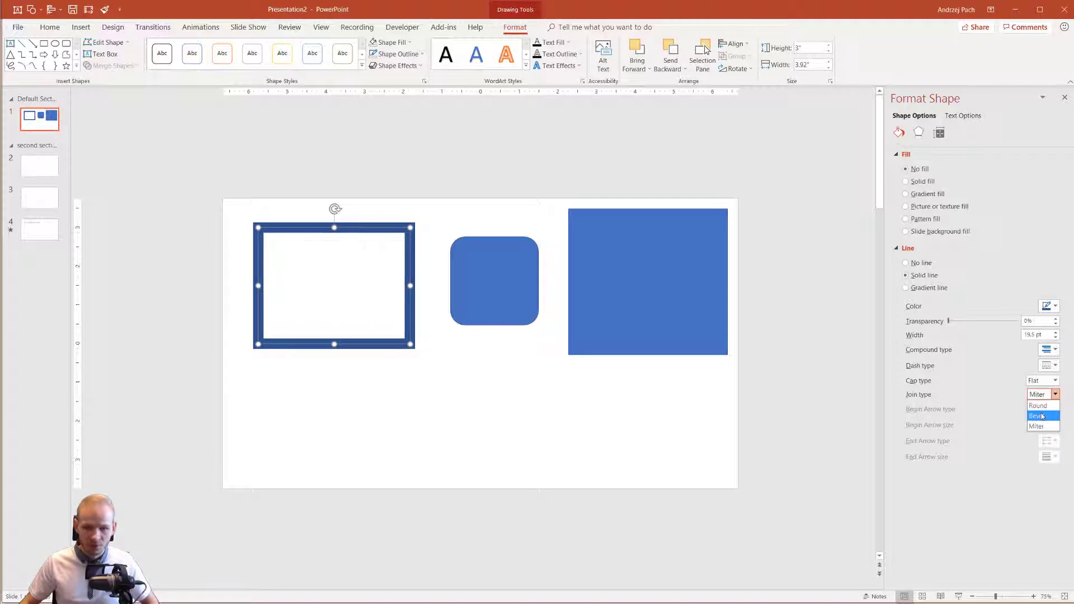
left_click(1043, 408)
left_click(433, 228)
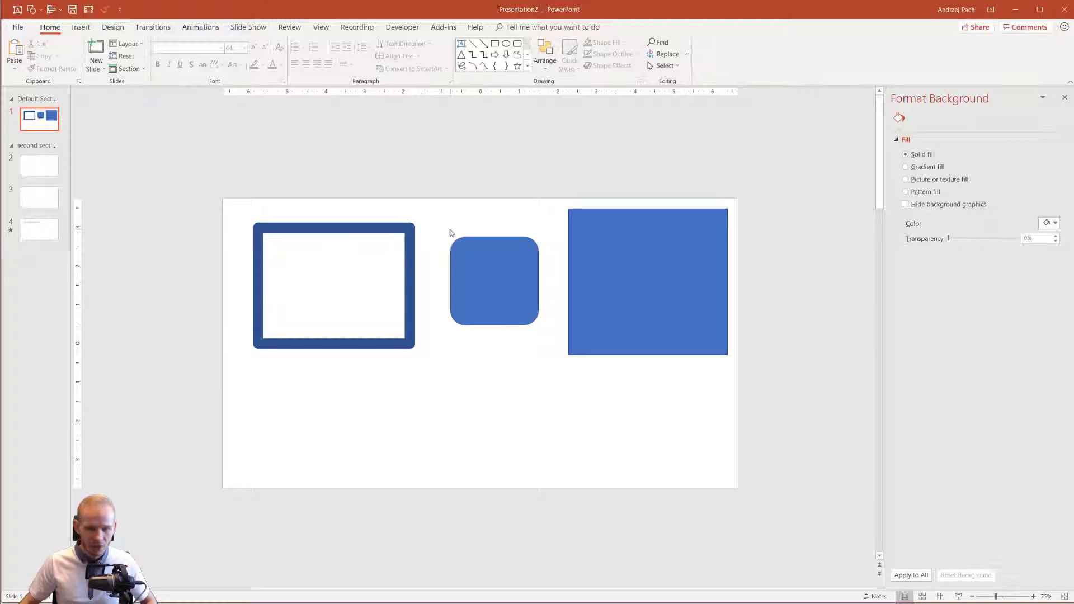
key("ctrl+z")
left_click(403, 217)
left_click(412, 229)
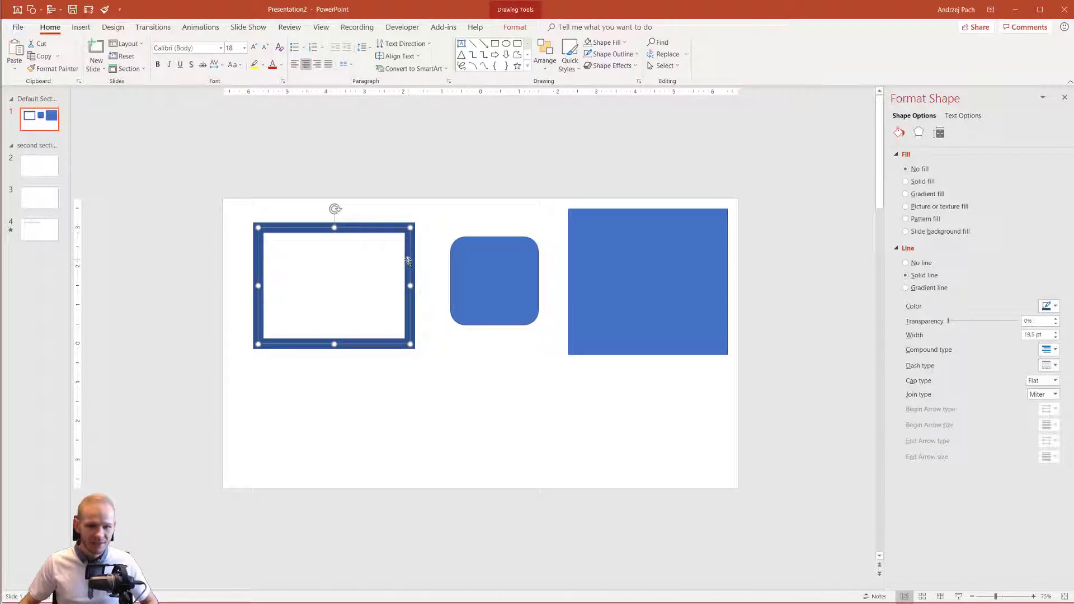
left_click_drag(408, 260, 407, 258)
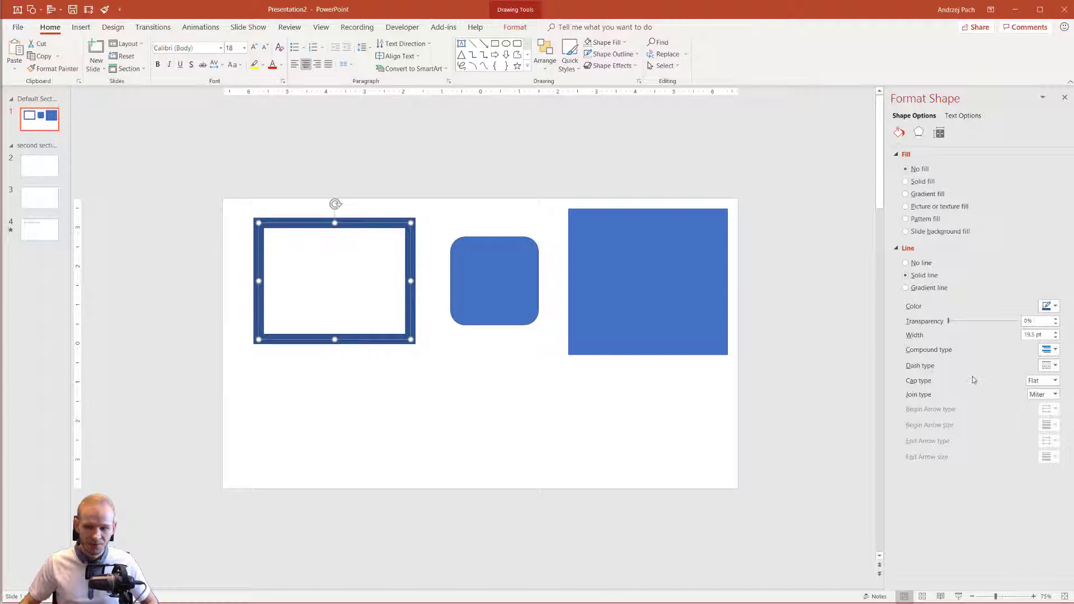
Change the rectangle's outline to a long dash pattern
left_click(1050, 365)
left_click(1051, 425)
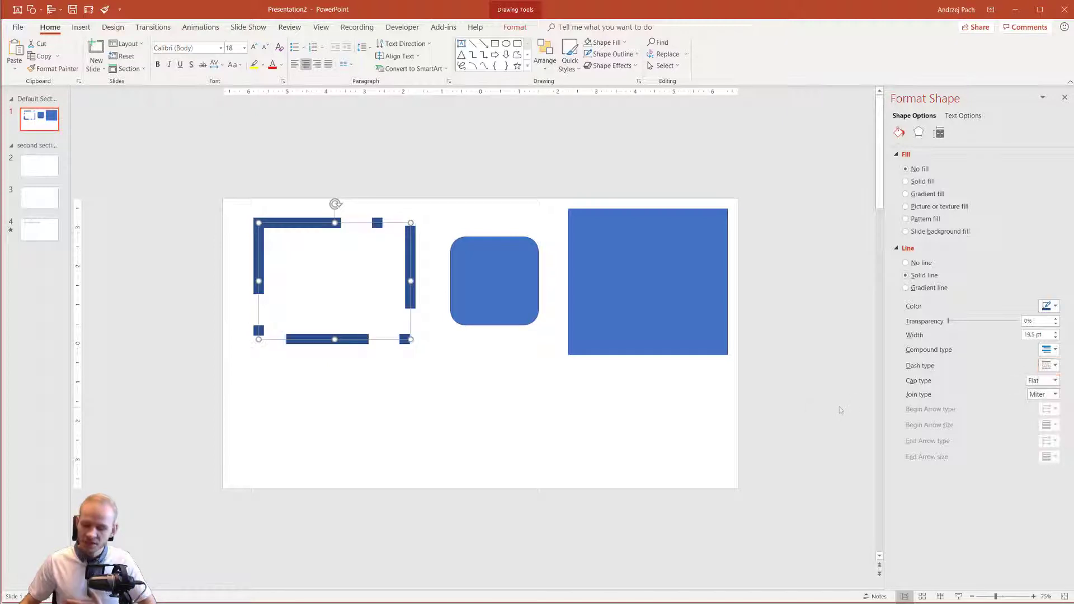
left_click(1050, 365)
left_click(1057, 395)
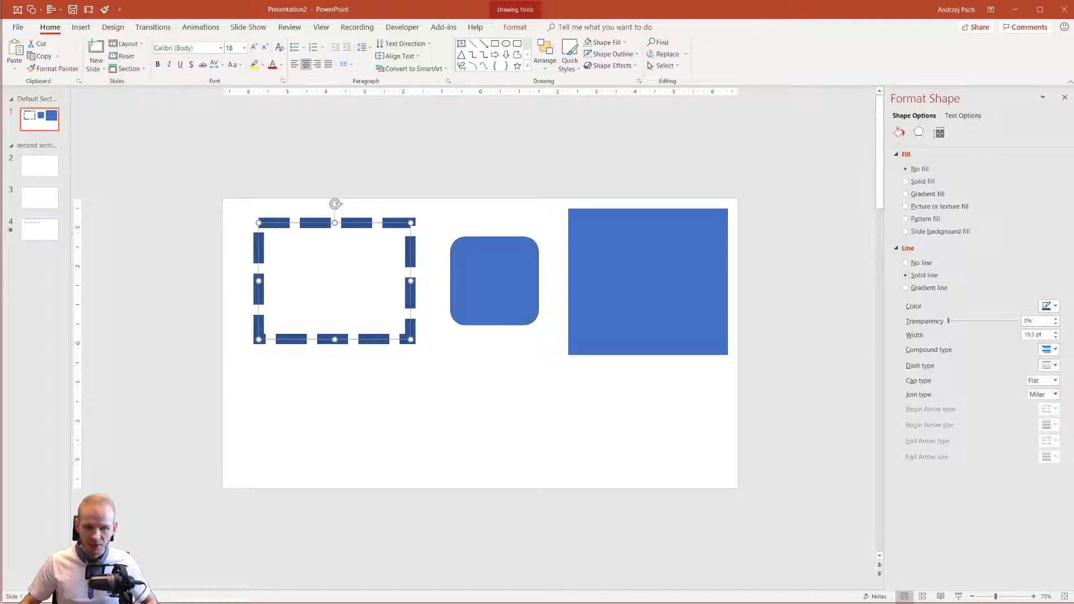
left_click(624, 394)
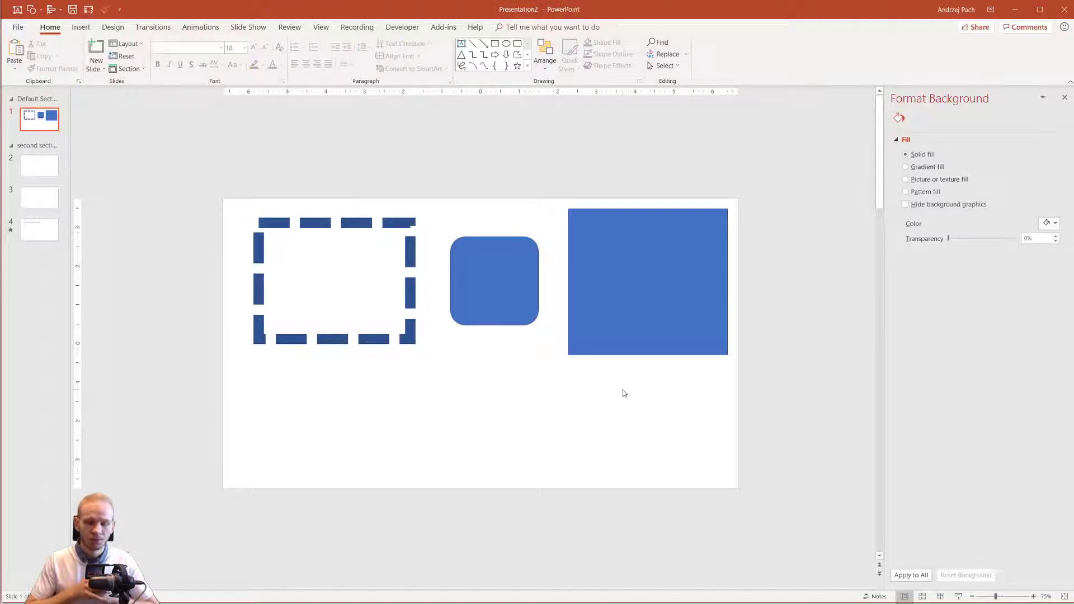
Fill the large right-hand square with black
left_click(663, 273)
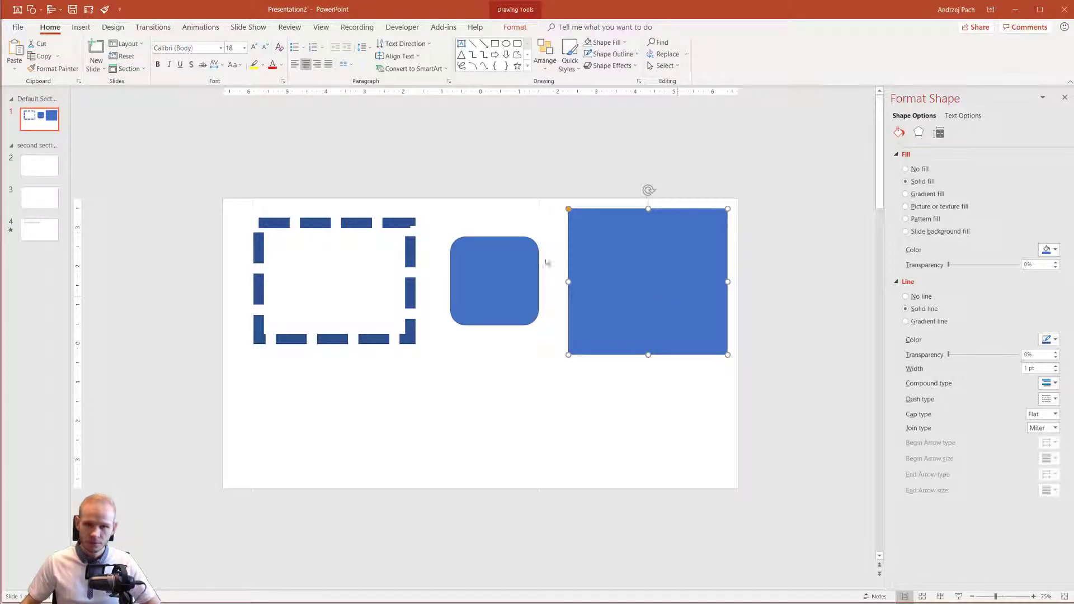
left_click(523, 12)
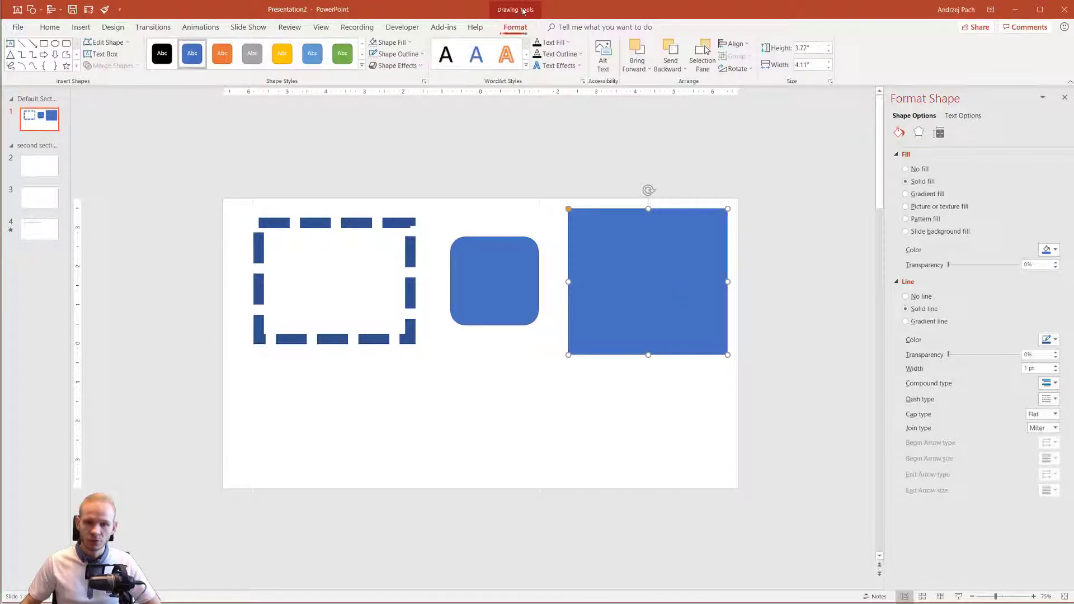
left_click(397, 45)
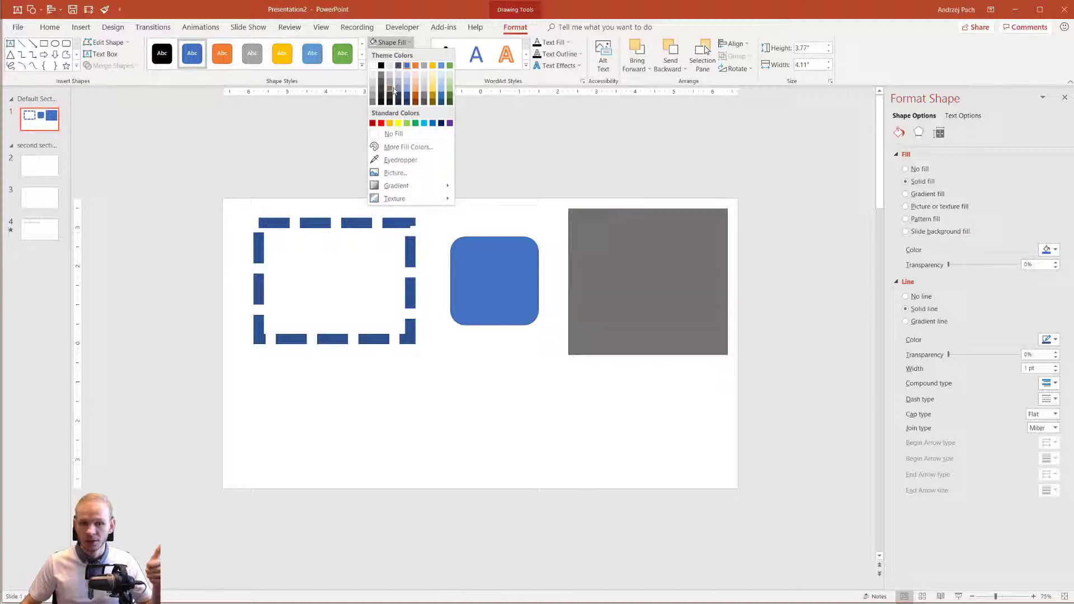
left_click(380, 67)
Give the black square a 6 pt gold outline
left_click(396, 54)
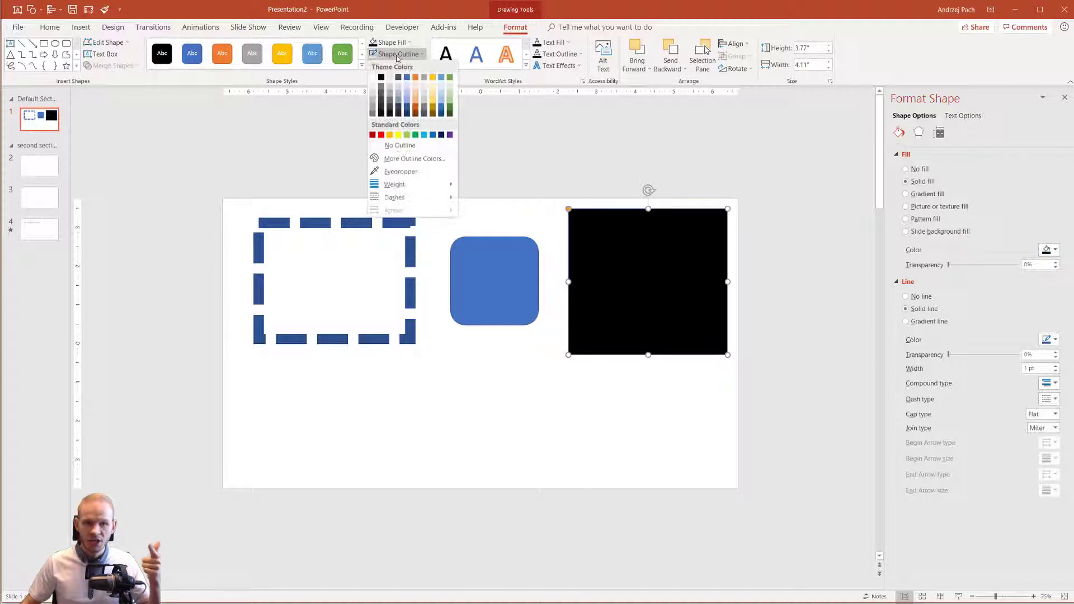
left_click(435, 103)
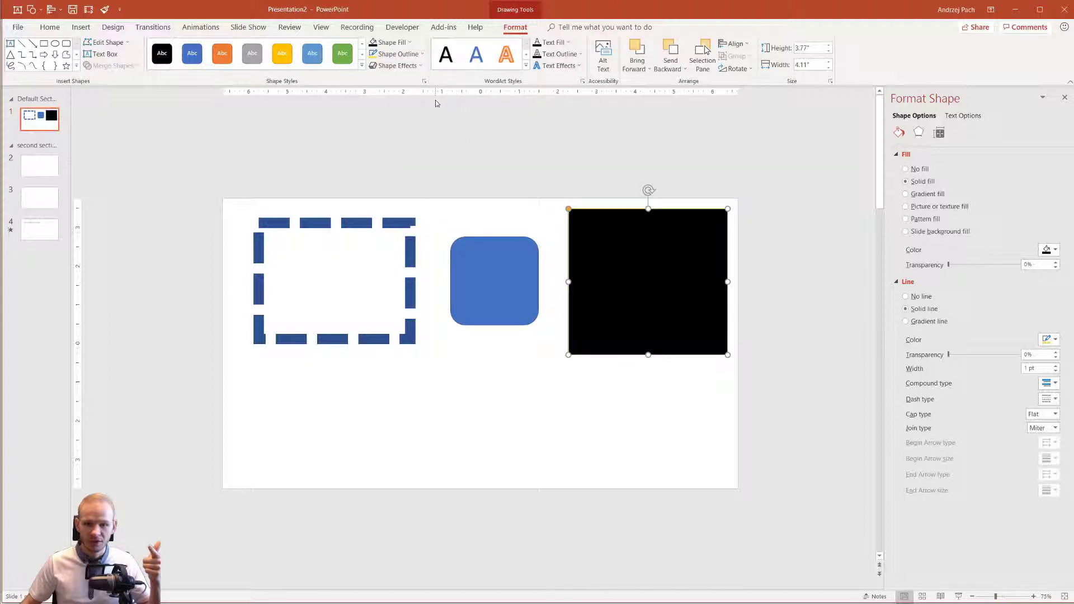
left_click(409, 56)
mouse_move(398, 184)
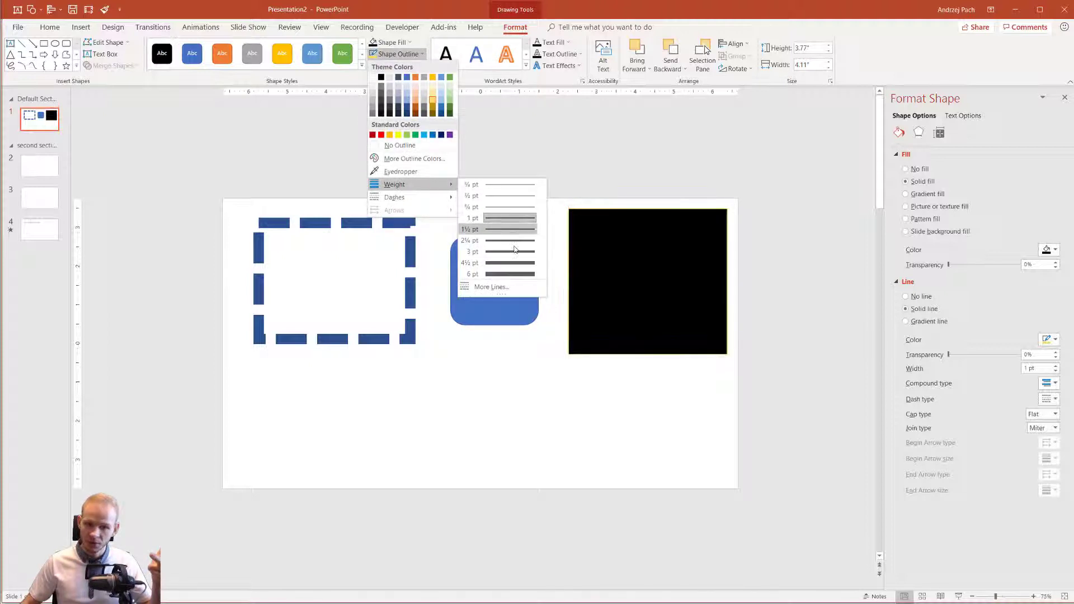
left_click(514, 276)
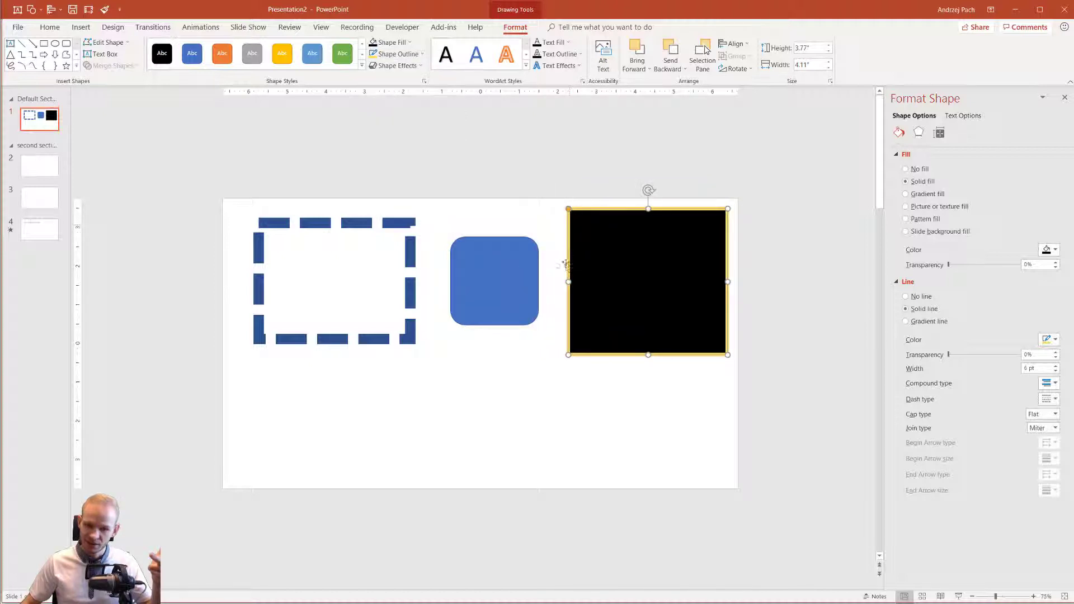
Round the black square's corners and shift it slightly left and down, level with the dashed frame
left_click_drag(567, 210, 601, 210)
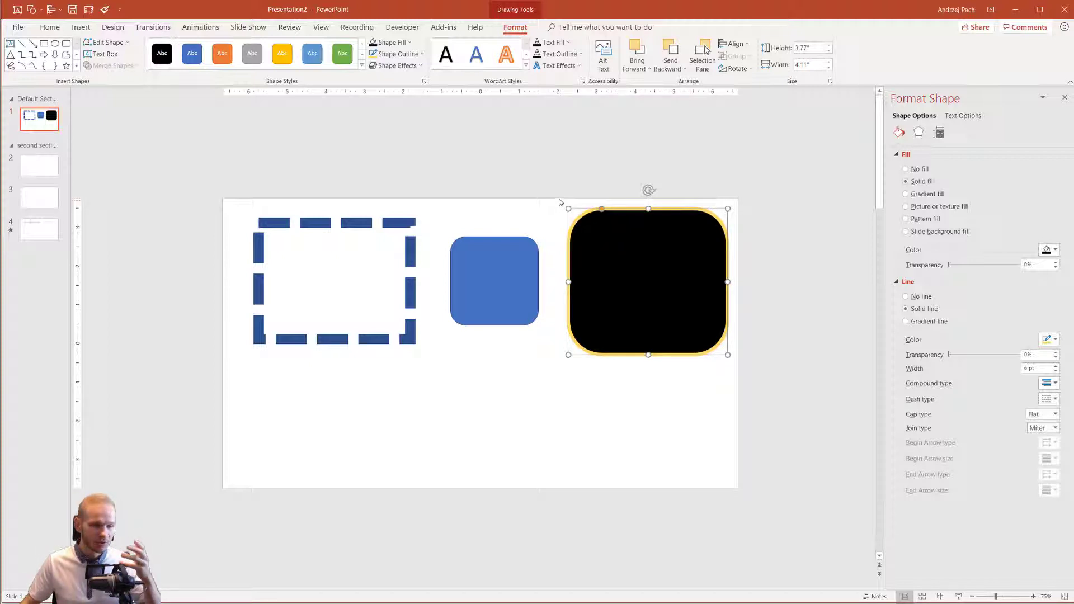
left_click_drag(599, 252, 618, 272)
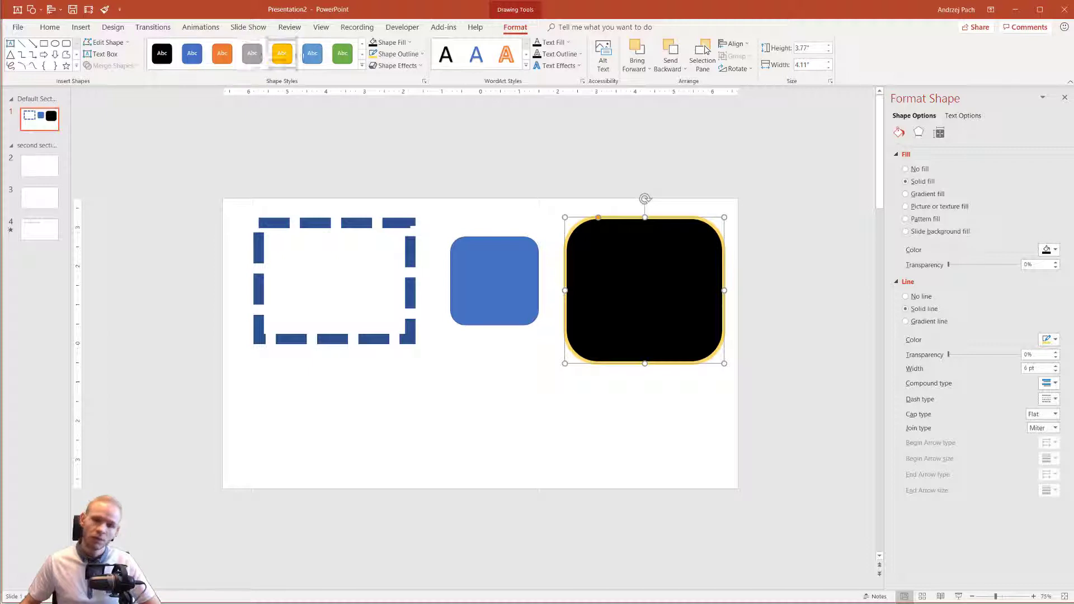
Apply the Moderate Effect – Gold, Accent 4 shape style to the rounded square
left_click(362, 65)
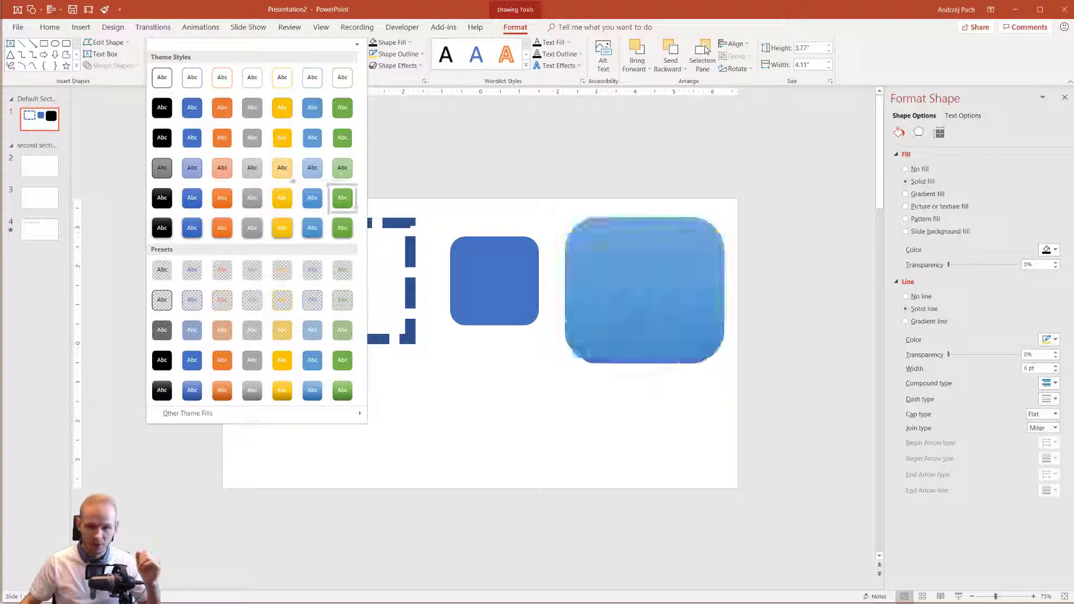
left_click(283, 197)
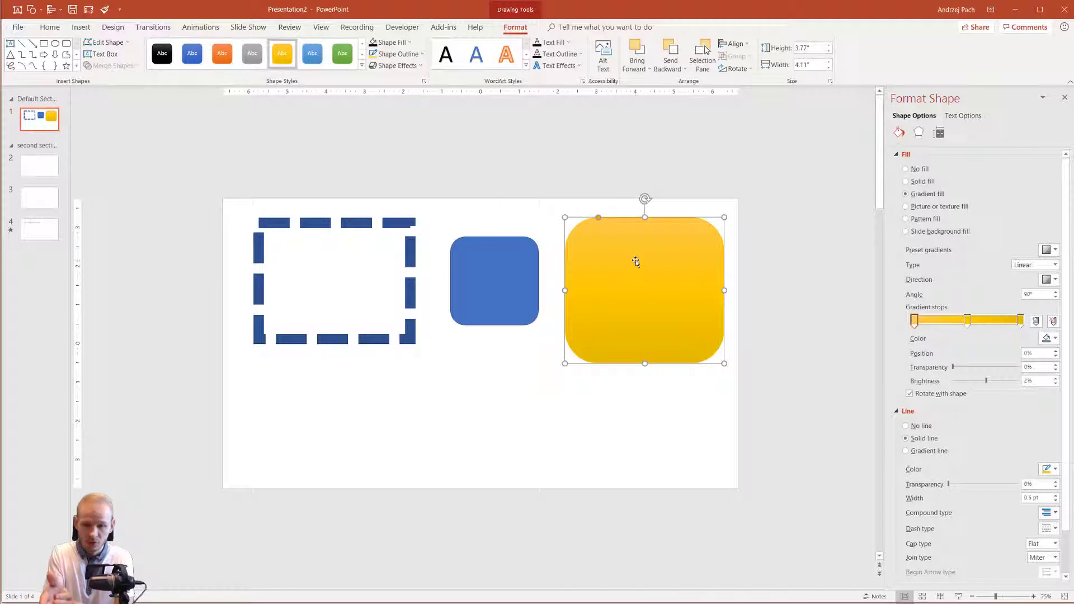
Undo the gold gradient style and select the blue rounded square
key("ctrl+z")
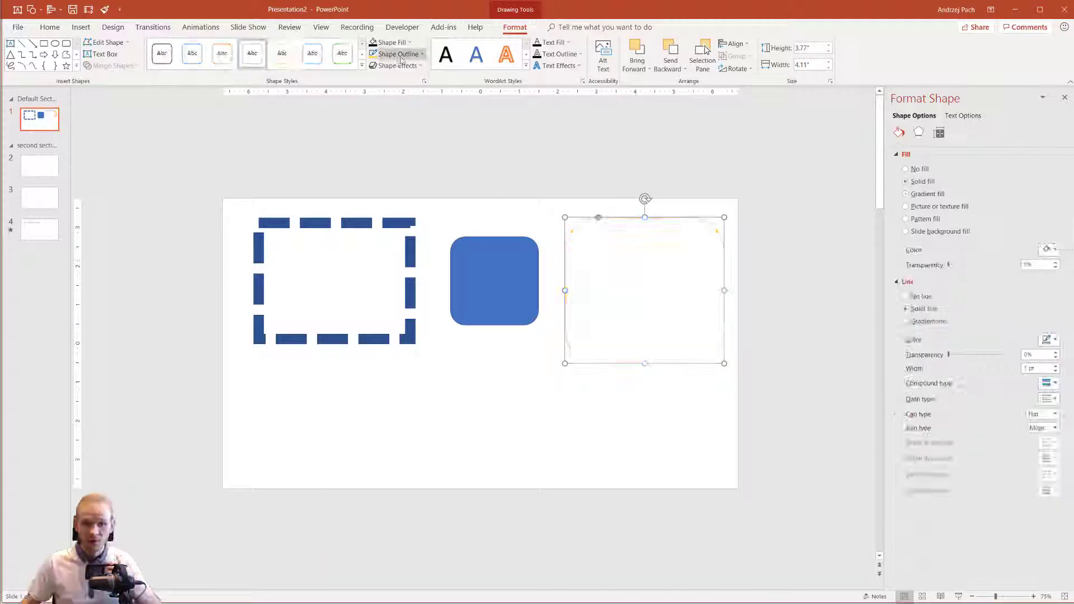
left_click(488, 260)
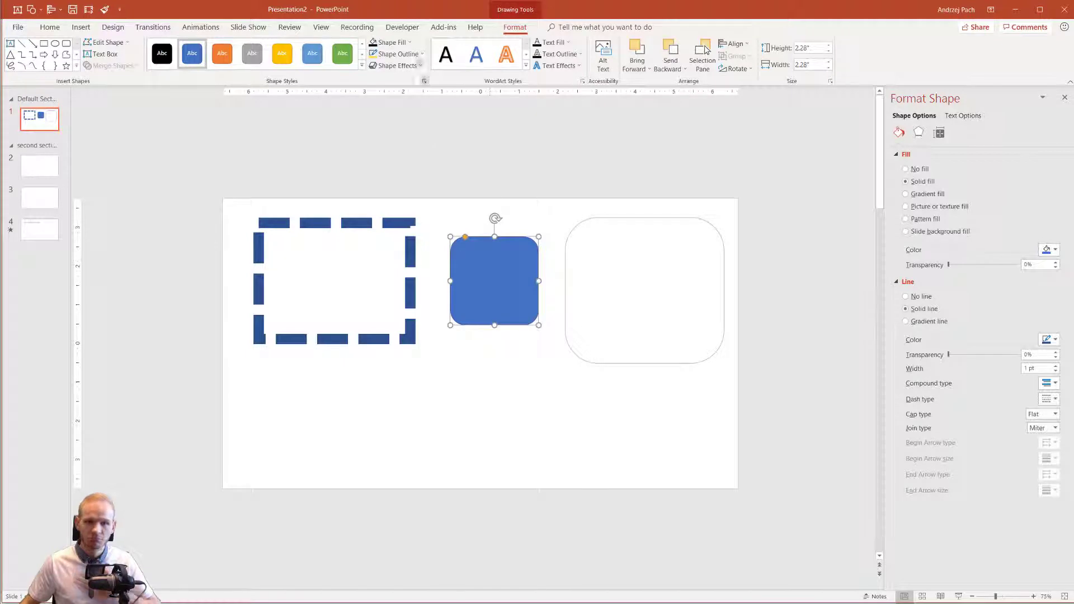
left_click(391, 42)
key("Escape")
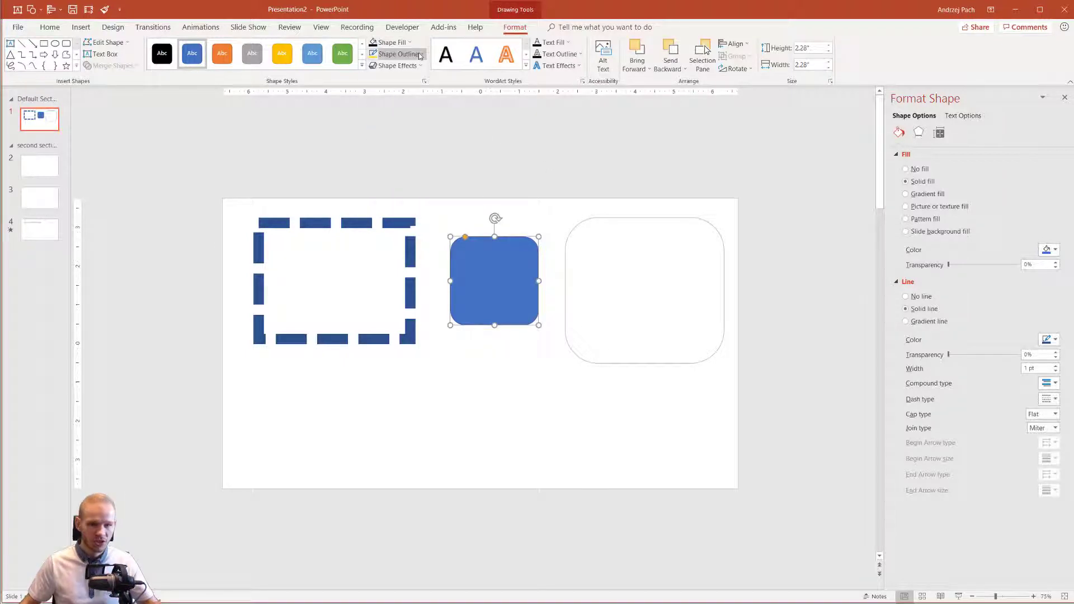
Give the blue rounded square the first Outer drop shadow preset
left_click(420, 69)
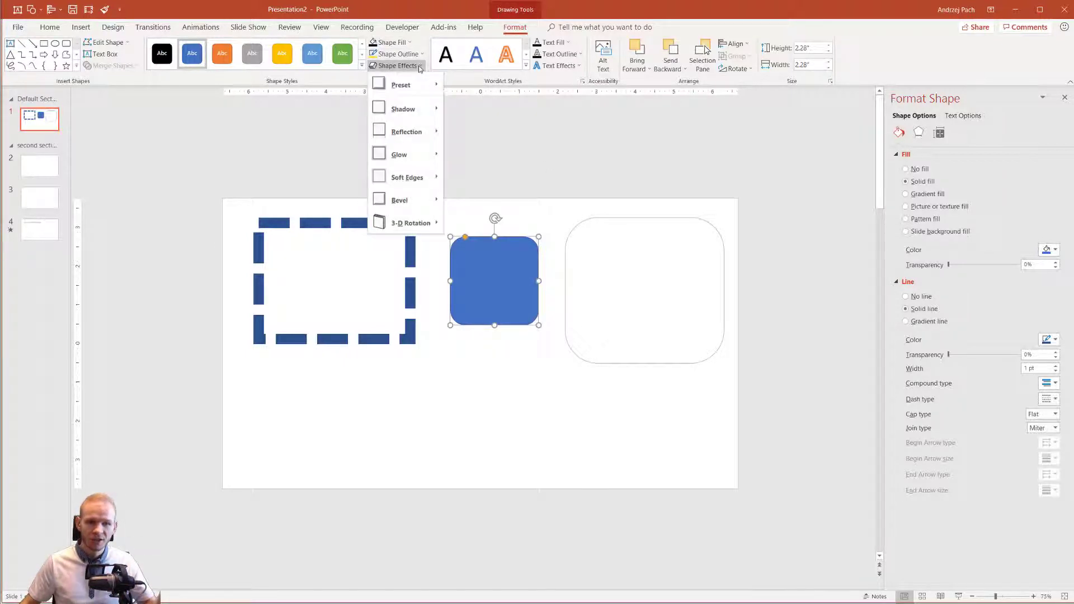
mouse_move(422, 109)
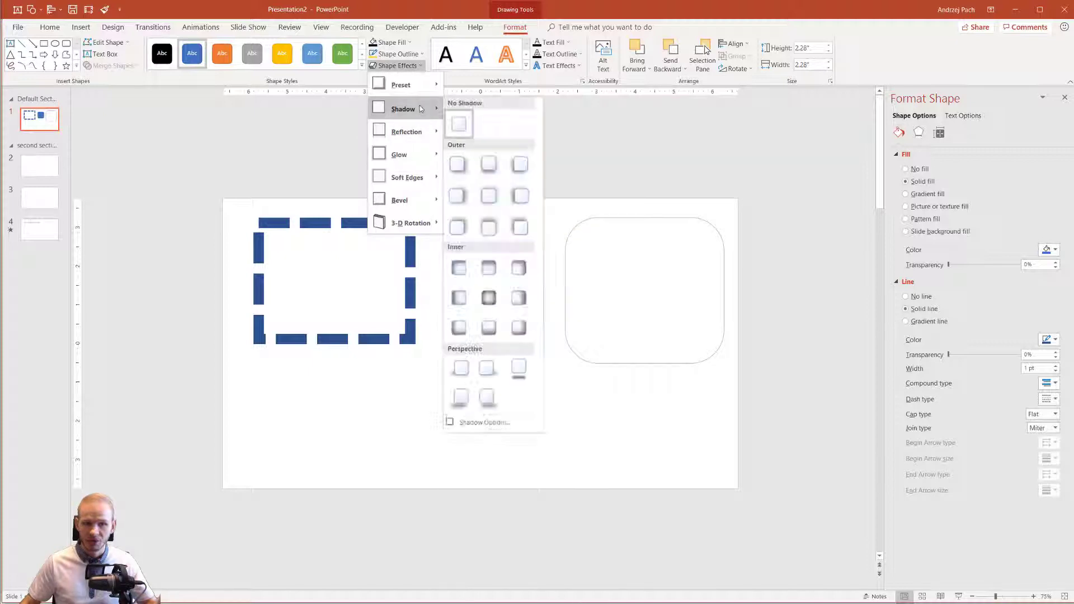
left_click(470, 169)
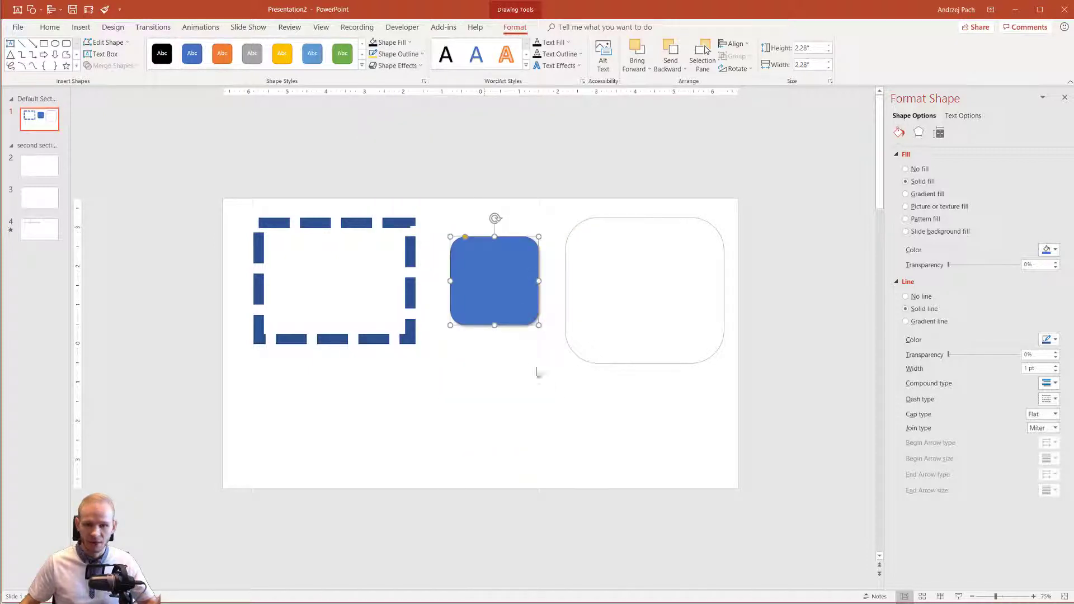
left_click(549, 382)
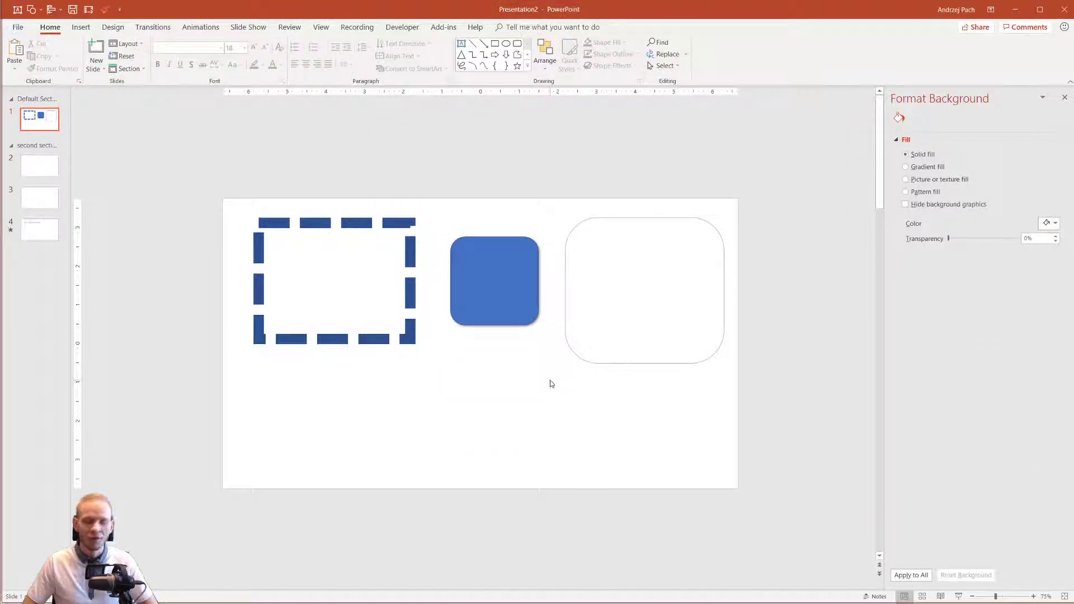